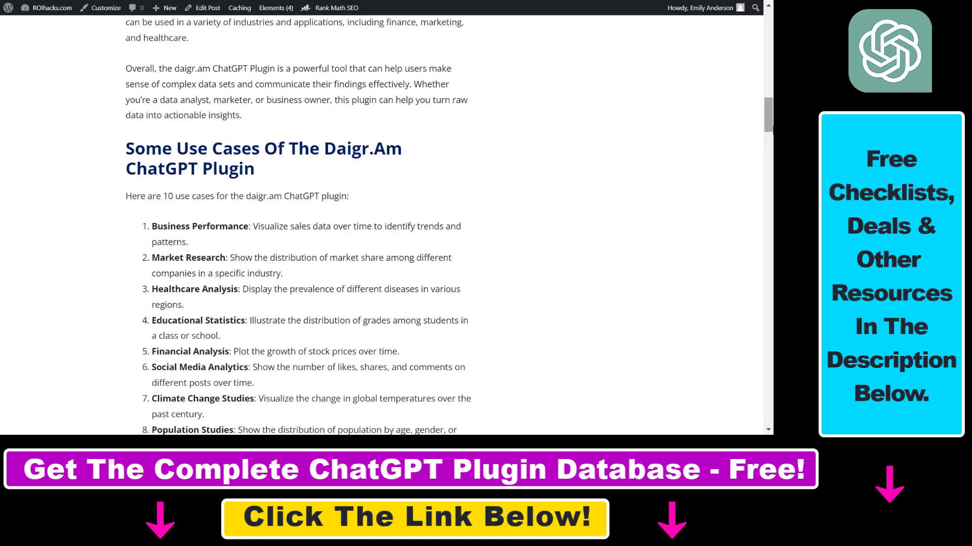
# Scroll to the daigr.am use-cases heading and highlight it and the Business Performance item
pyautogui.scroll(-2, 168, 142)
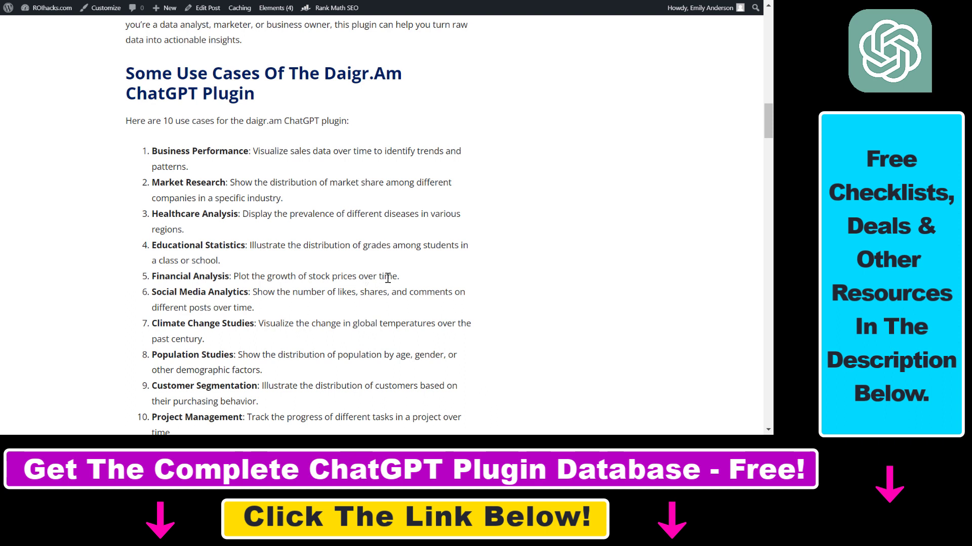
pyautogui.moveTo(136, 75); pyautogui.dragTo(290, 97)
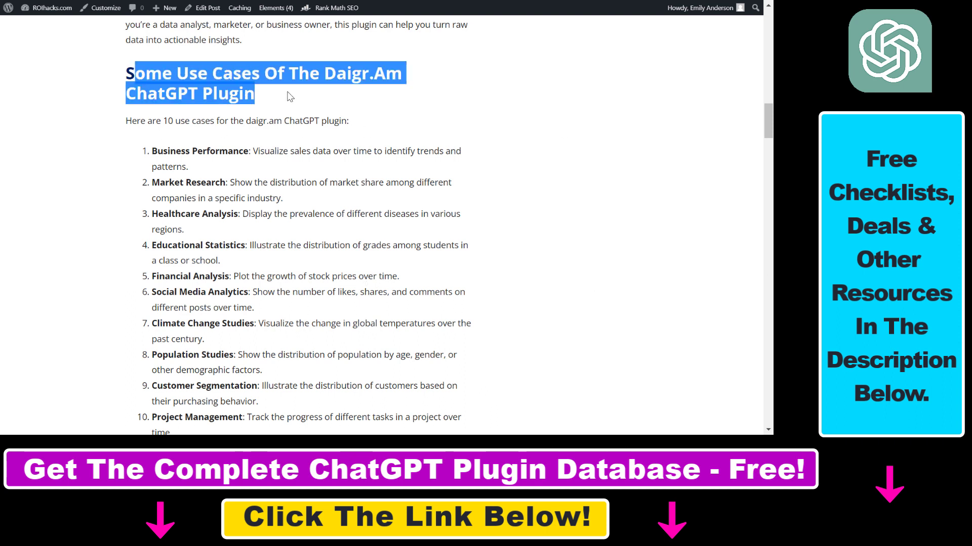
pyautogui.click(290, 97)
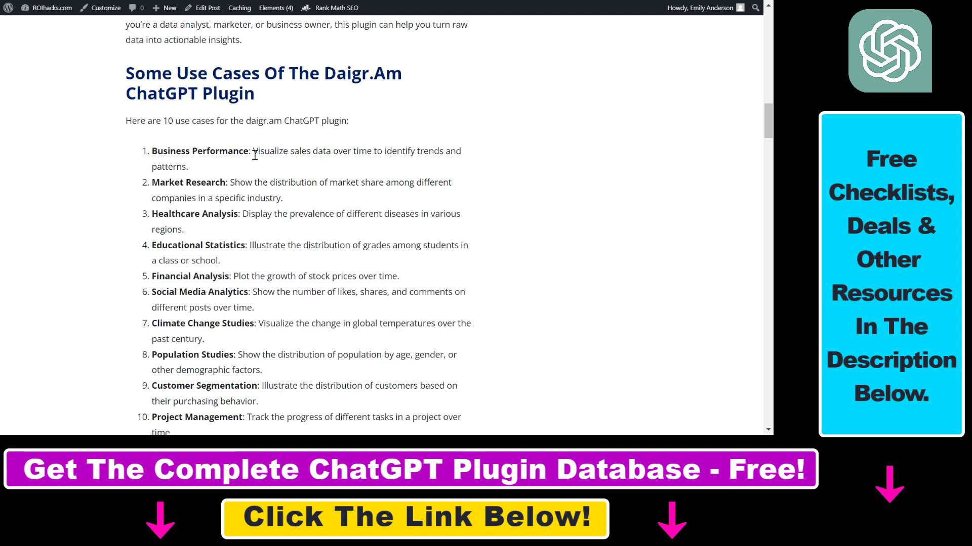
pyautogui.moveTo(254, 152); pyautogui.dragTo(436, 151)
pyautogui.click(278, 157)
pyautogui.click(353, 173)
# Highlight the Market Research, Healthcare, Financial Analysis, Social Media and Climate Change use cases
pyautogui.moveTo(237, 182); pyautogui.dragTo(438, 230)
pyautogui.moveTo(151, 245); pyautogui.dragTo(249, 245)
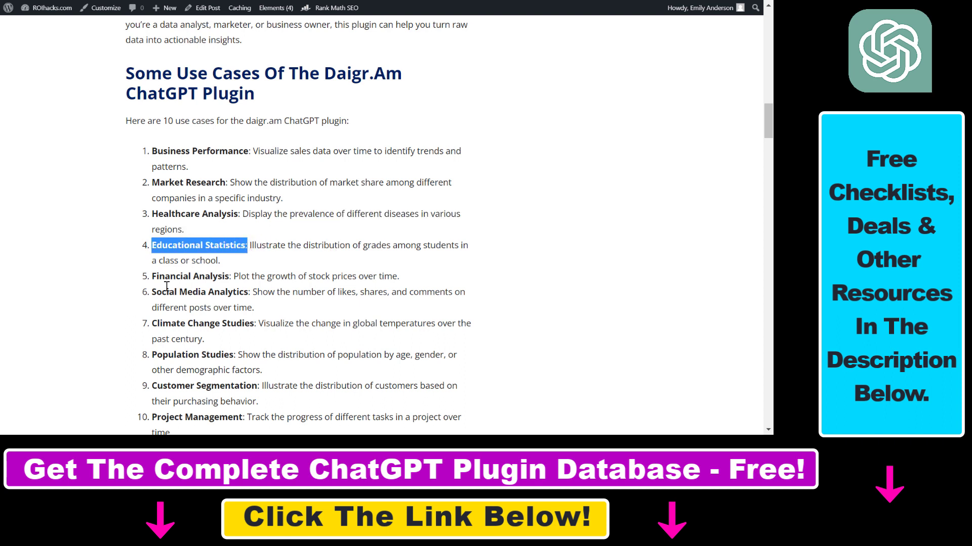
pyautogui.moveTo(152, 276); pyautogui.dragTo(247, 277)
pyautogui.moveTo(154, 293); pyautogui.dragTo(264, 293)
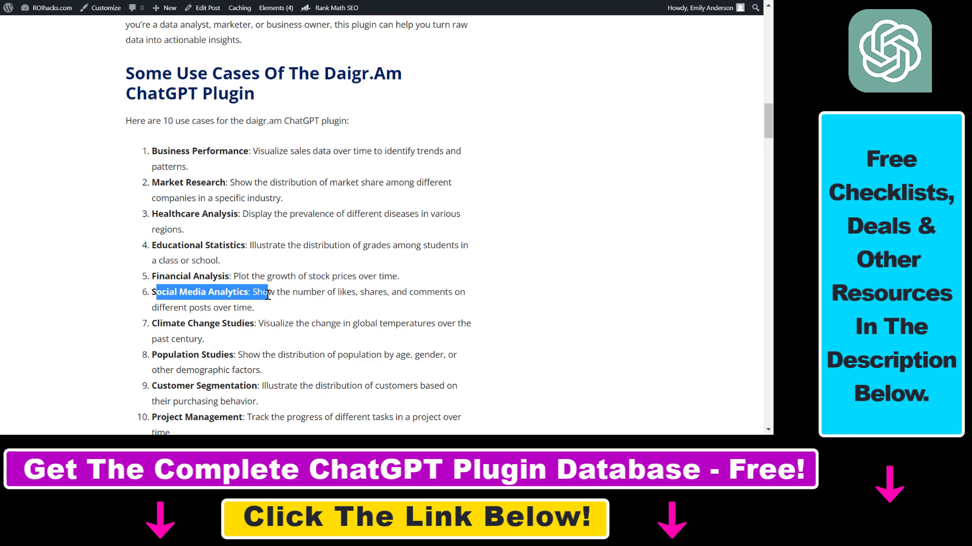
pyautogui.click(234, 310)
pyautogui.moveTo(150, 325); pyautogui.dragTo(267, 324)
pyautogui.click(207, 353)
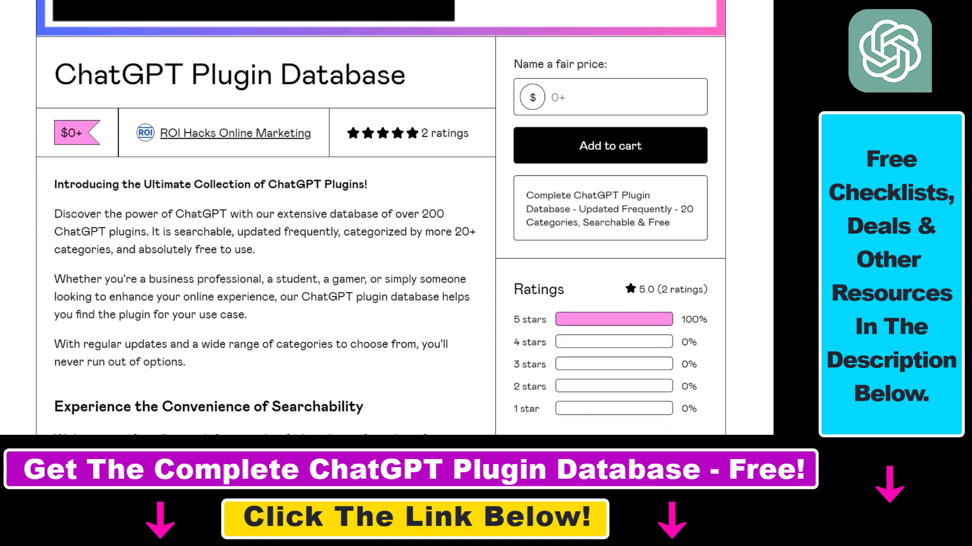
# Highlight the ChatGPT Plugin Database title and scroll down through its description
pyautogui.moveTo(54, 85); pyautogui.dragTo(444, 84)
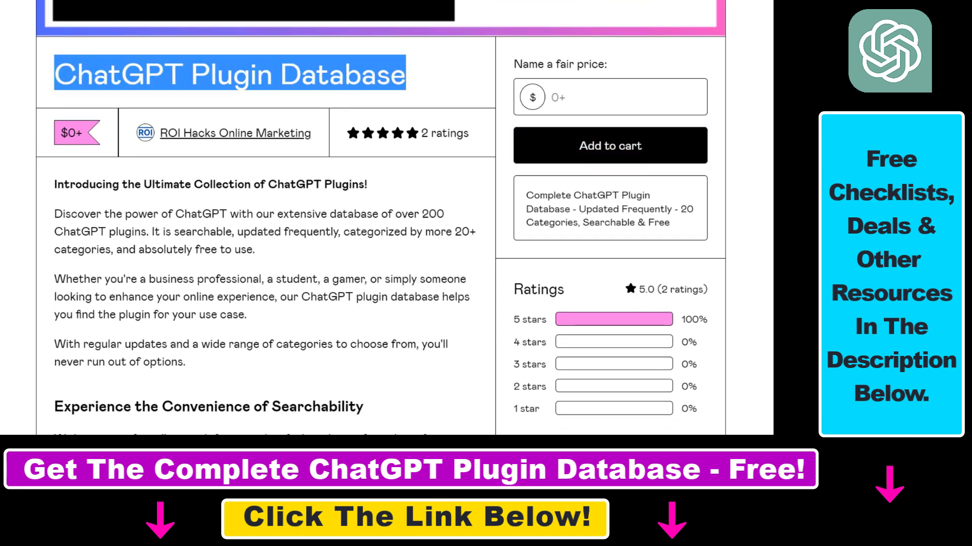
pyautogui.scroll(-3, 379, 227)
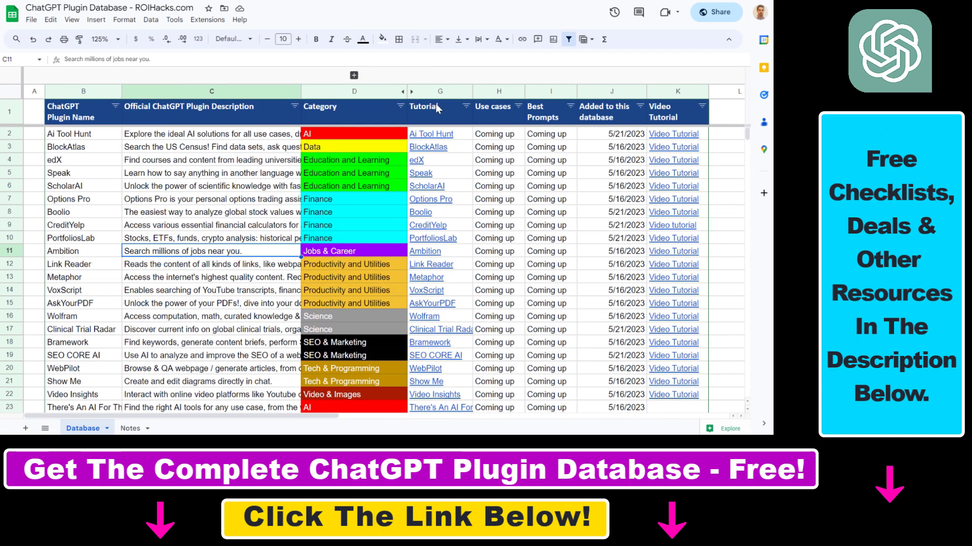
# Select the Category column header cell D1 in the Database sheet
pyautogui.click(314, 120)
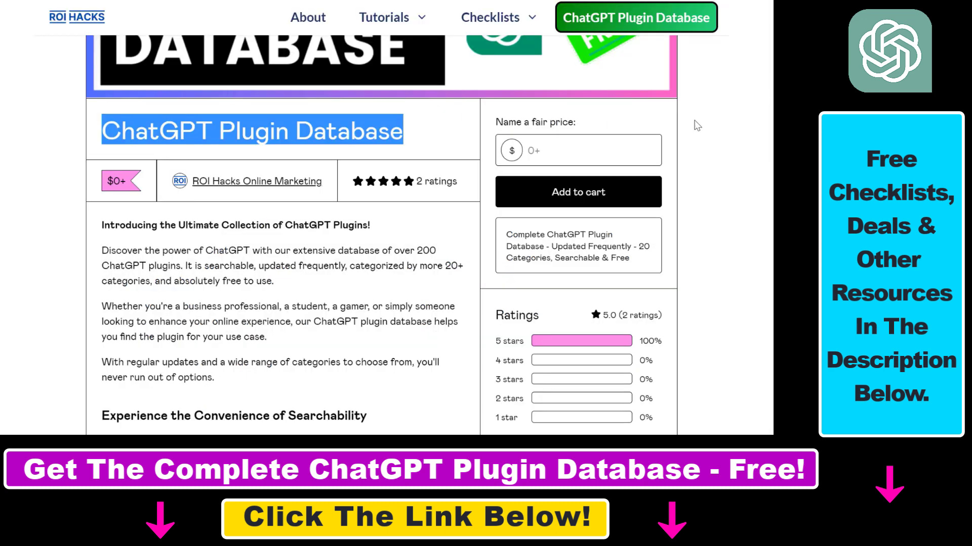
# Start entering a fair price for the database, then expand the tutorial video's full description
pyautogui.scroll(8, 380, 235)
pyautogui.scroll(-8, 379, 236)
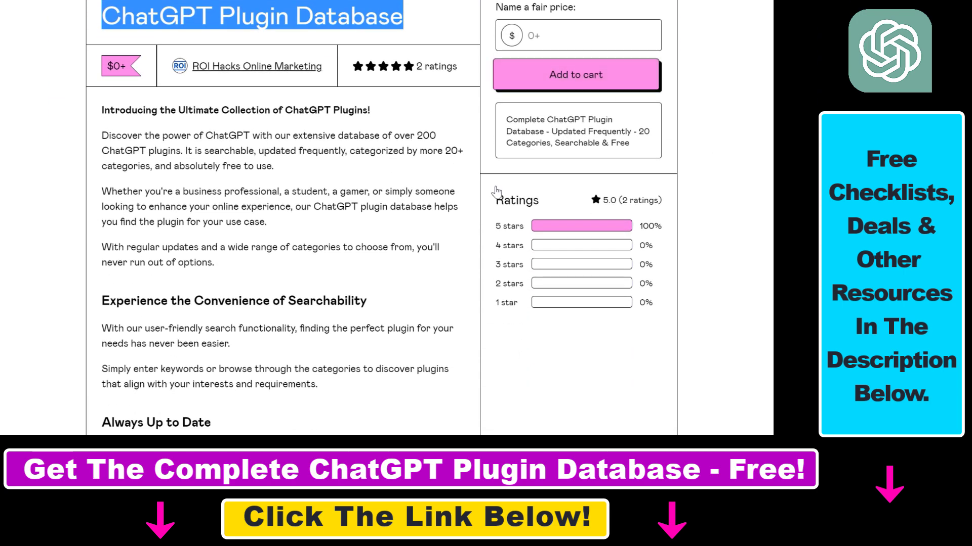
pyautogui.click(544, 36)
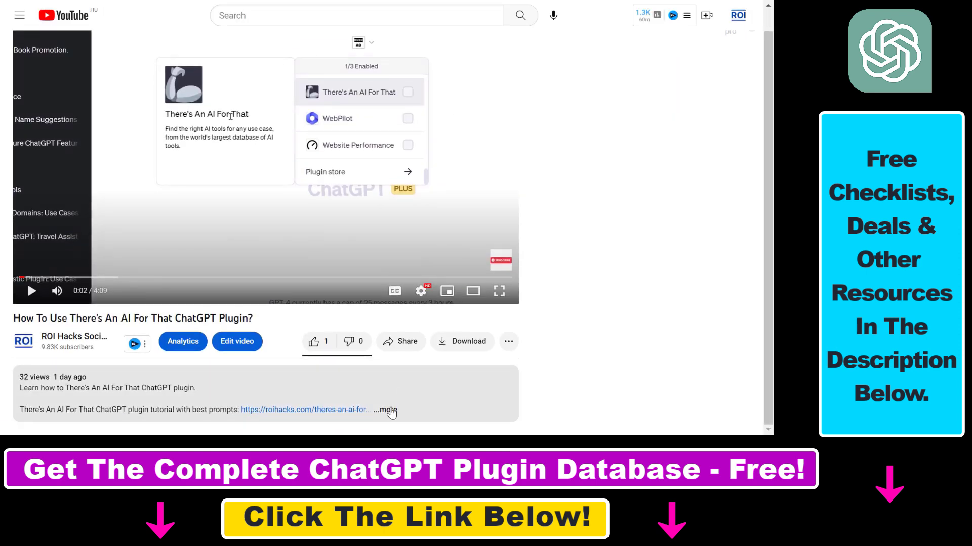
pyautogui.click(389, 410)
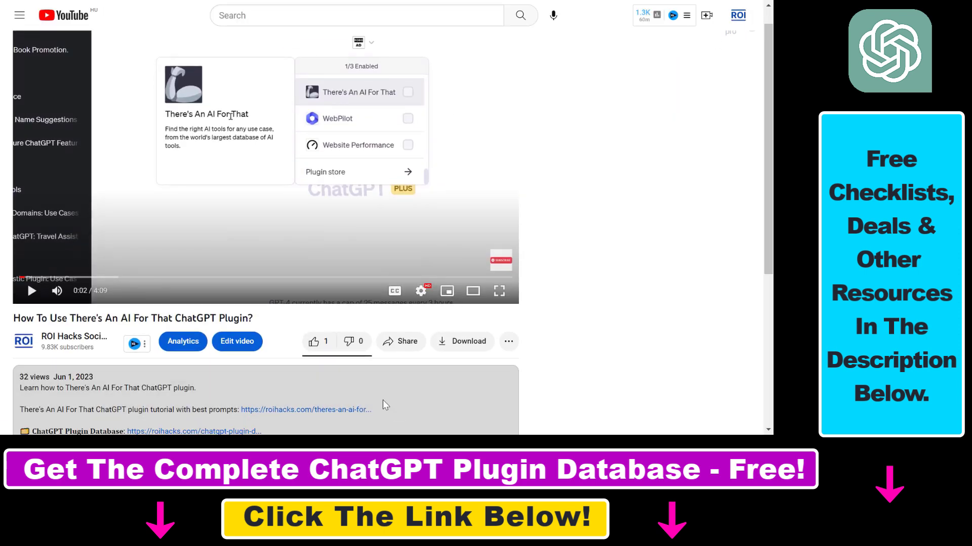
pyautogui.scroll(-1, 375, 389)
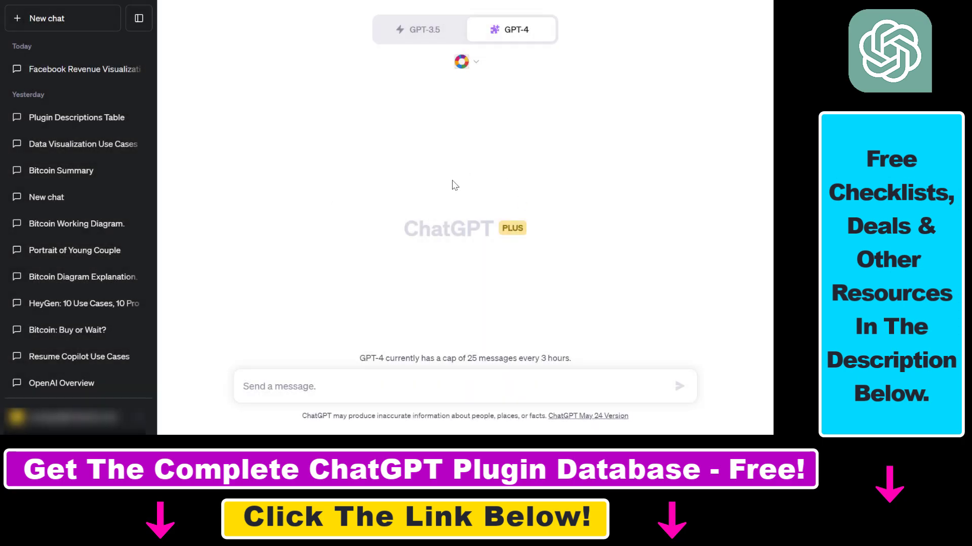
# Check the installed plugins, then switch the model away and back to GPT-4 with Plugins
pyautogui.click(475, 68)
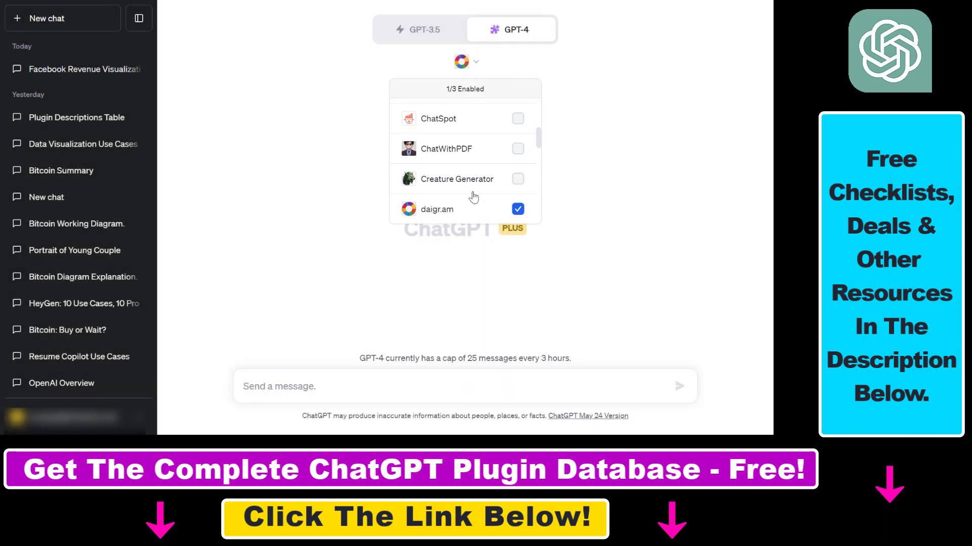
pyautogui.click(610, 192)
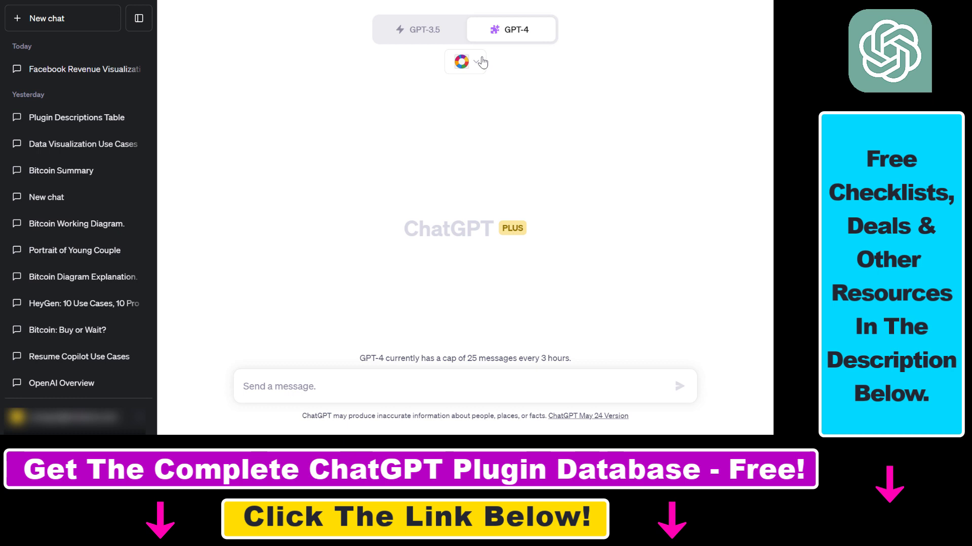
pyautogui.moveTo(442, 228); pyautogui.dragTo(506, 228)
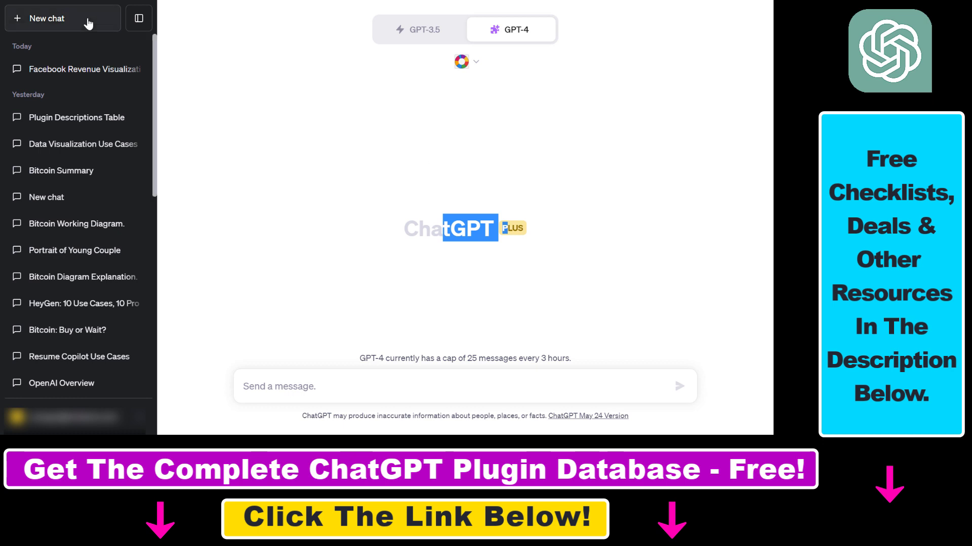
pyautogui.click(455, 33)
pyautogui.click(500, 31)
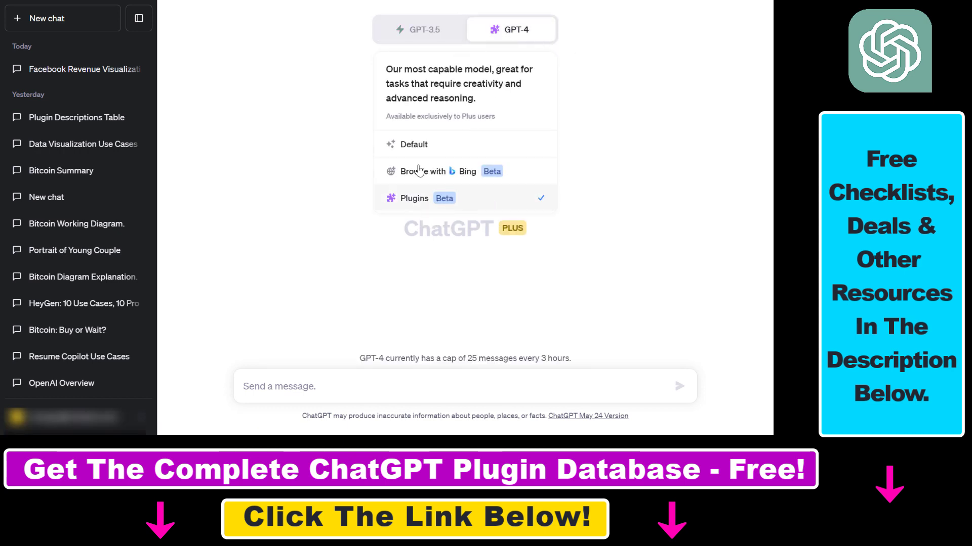
pyautogui.click(475, 208)
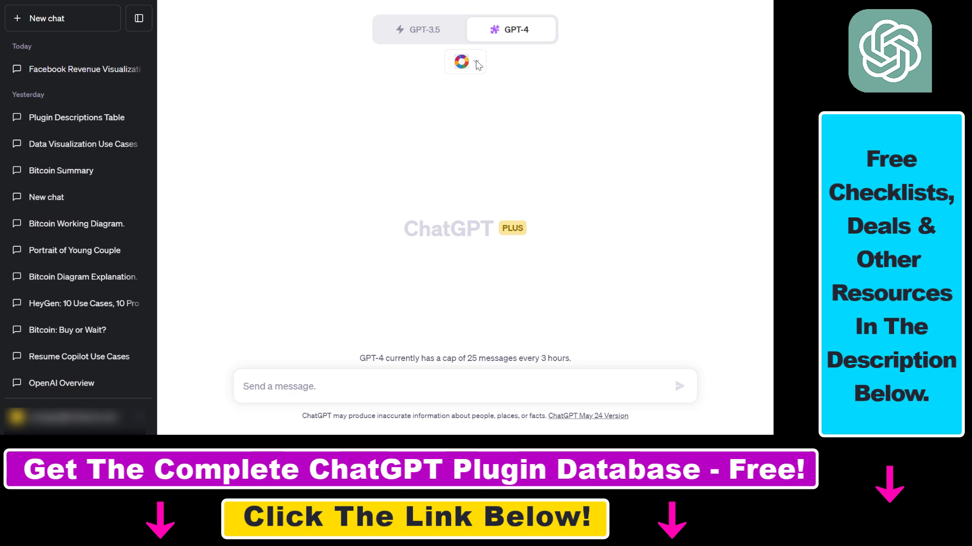
# Confirm daigr.am is the only enabled plugin in the dropdown (1/3 Enabled)
pyautogui.click(476, 63)
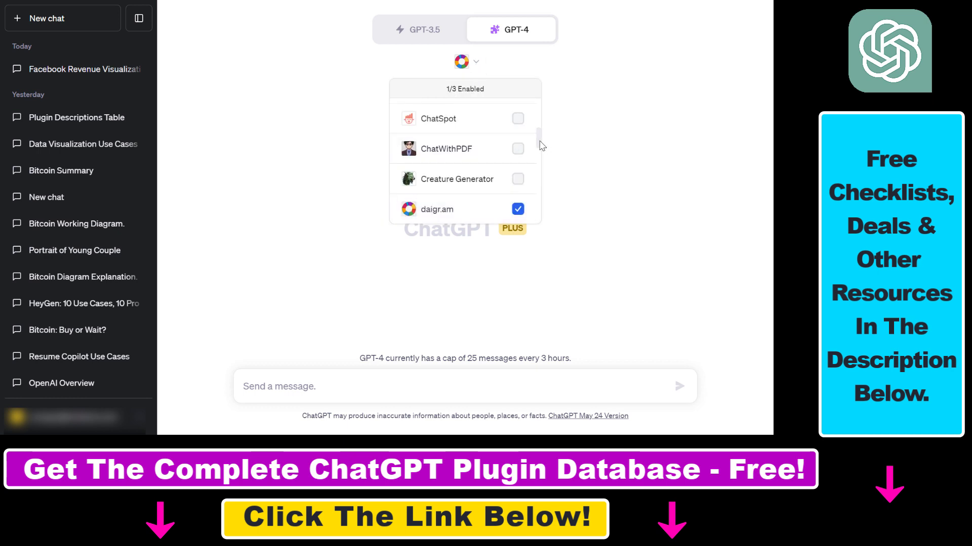
pyautogui.moveTo(540, 144); pyautogui.dragTo(539, 215)
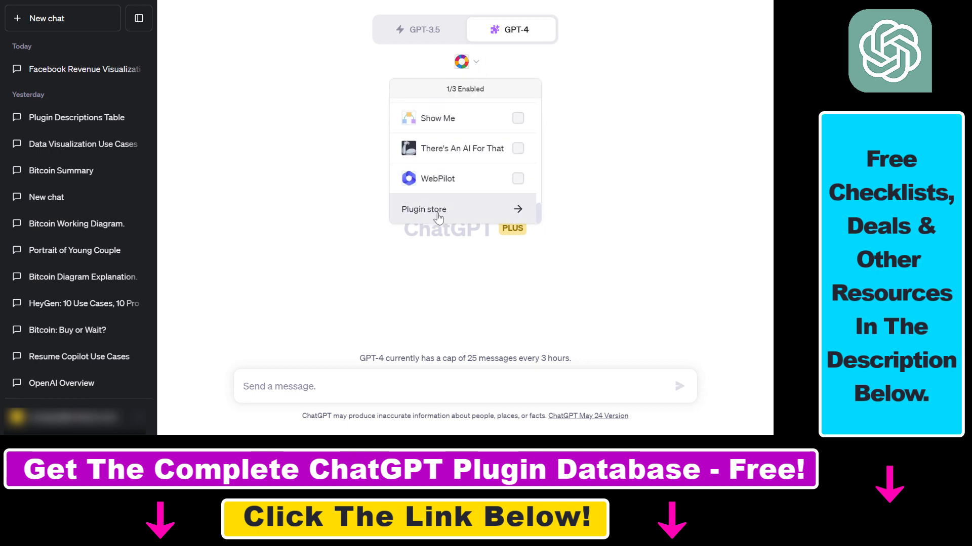
pyautogui.scroll(2, 468, 206)
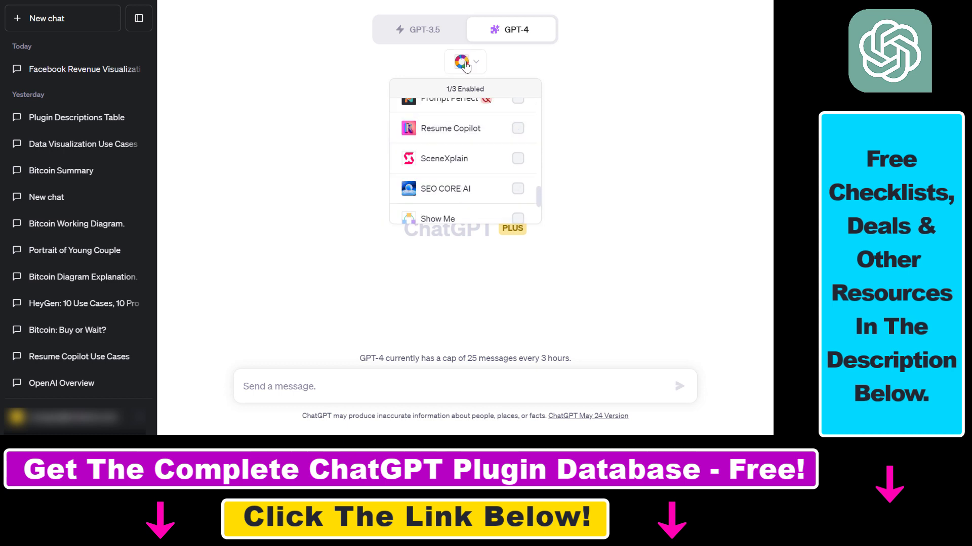
pyautogui.click(319, 205)
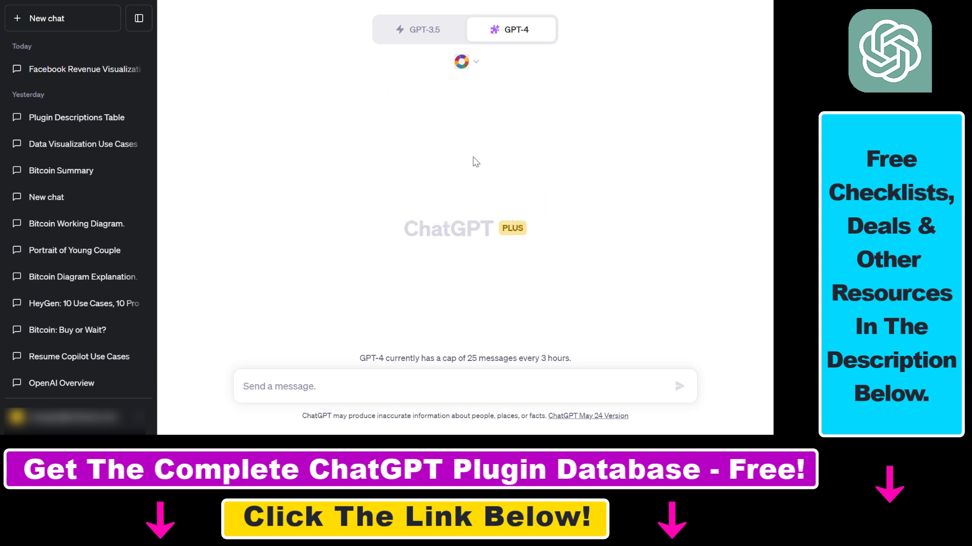
pyautogui.click(473, 62)
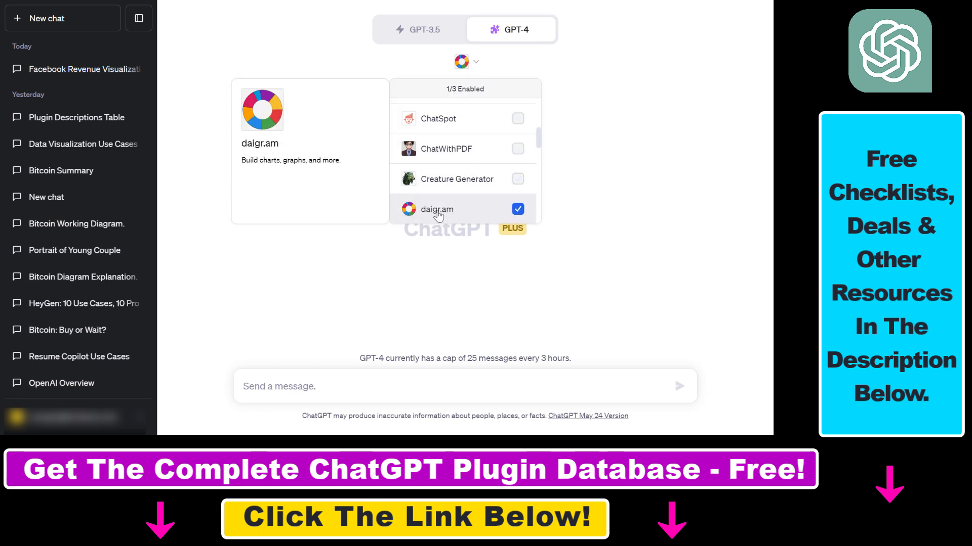
# Close the plugin list and switch to the Business of Apps Facebook revenue table
pyautogui.click(631, 207)
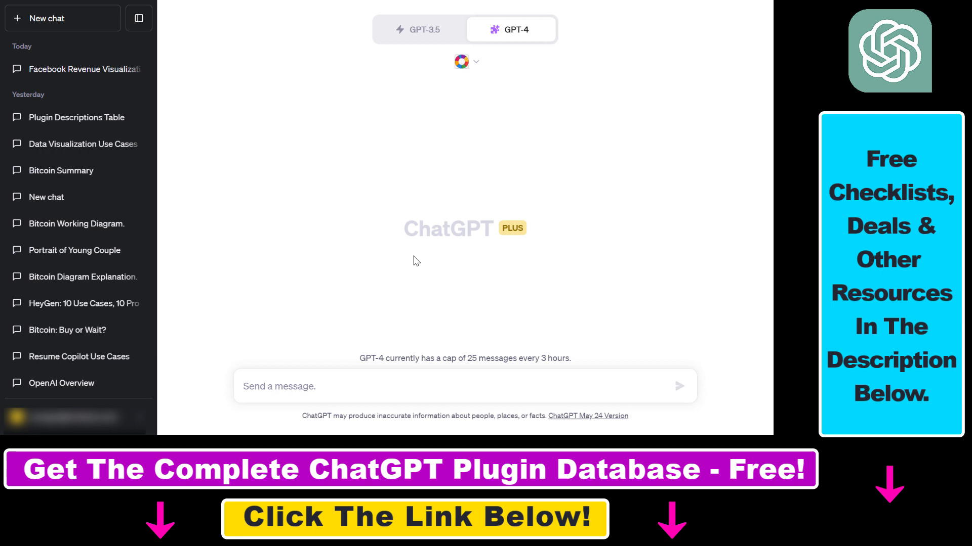
pyautogui.hotkey('alt', 'Tab')
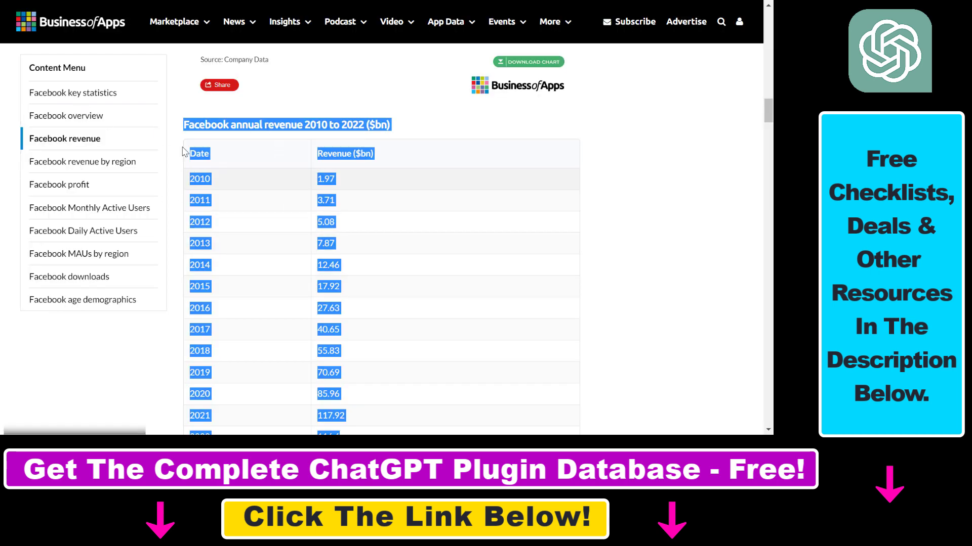
pyautogui.scroll(-4, 228, 202)
pyautogui.scroll(4, 276, 248)
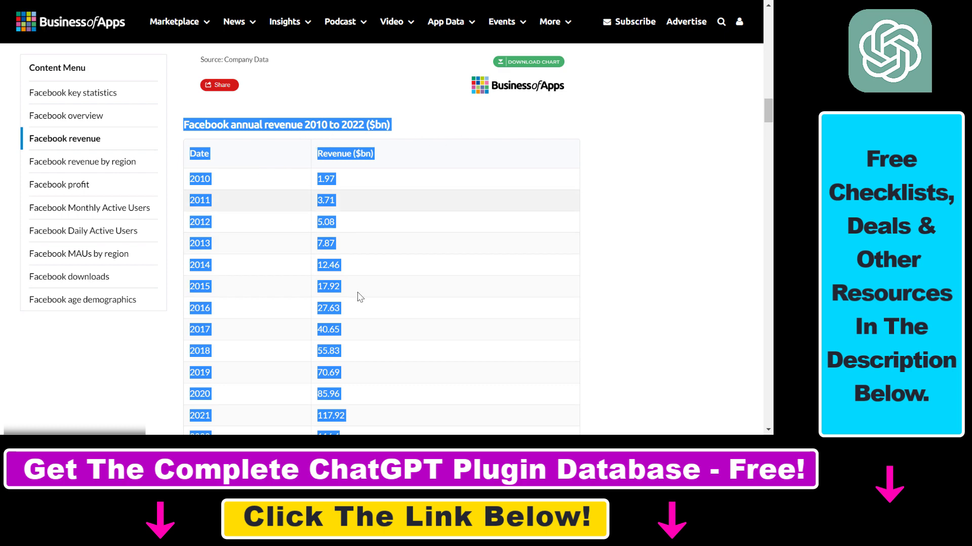
pyautogui.scroll(-2, 369, 319)
pyautogui.scroll(3, 372, 342)
pyautogui.scroll(-4, 371, 283)
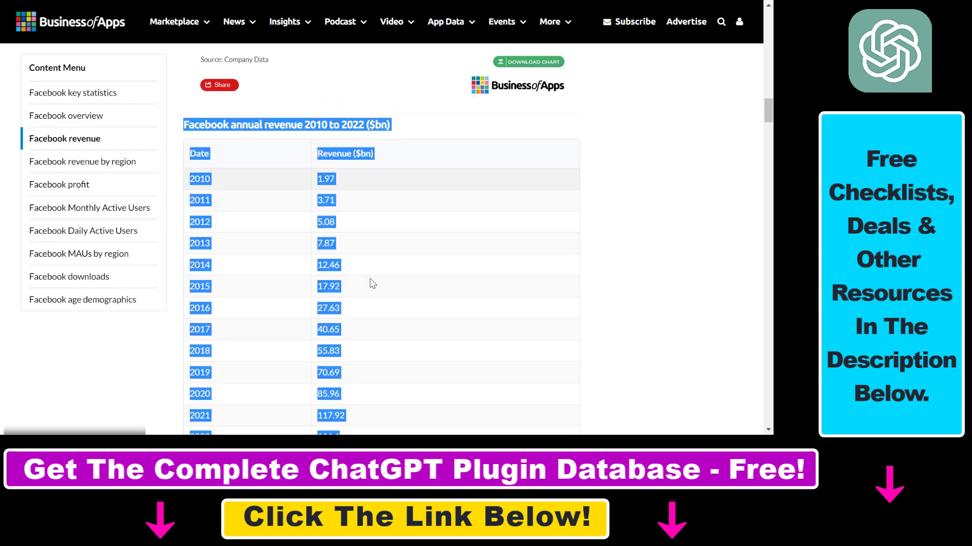
pyautogui.scroll(2, 403, 268)
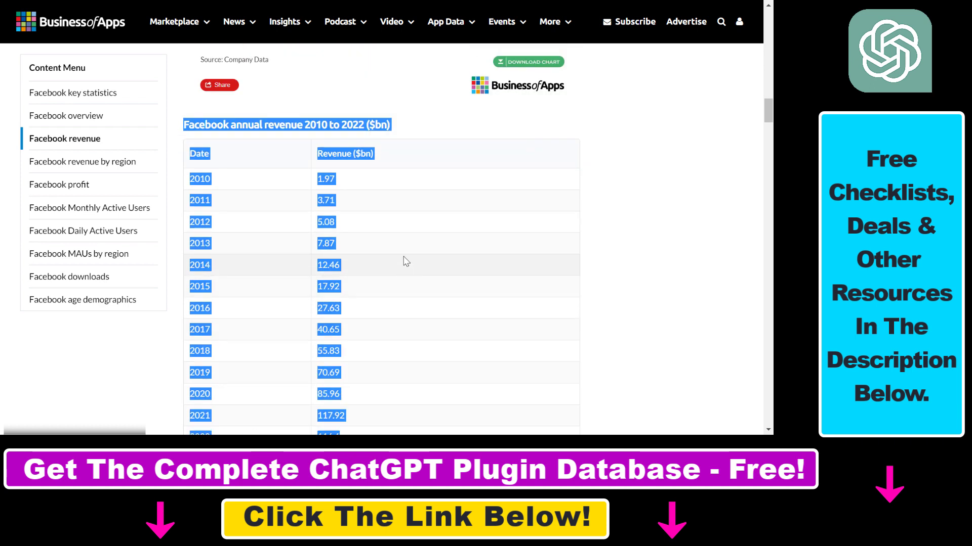
# Back in ChatGPT, paste the Facebook revenue table into the message box with a blank line above
pyautogui.hotkey('ctrl', 'Tab')
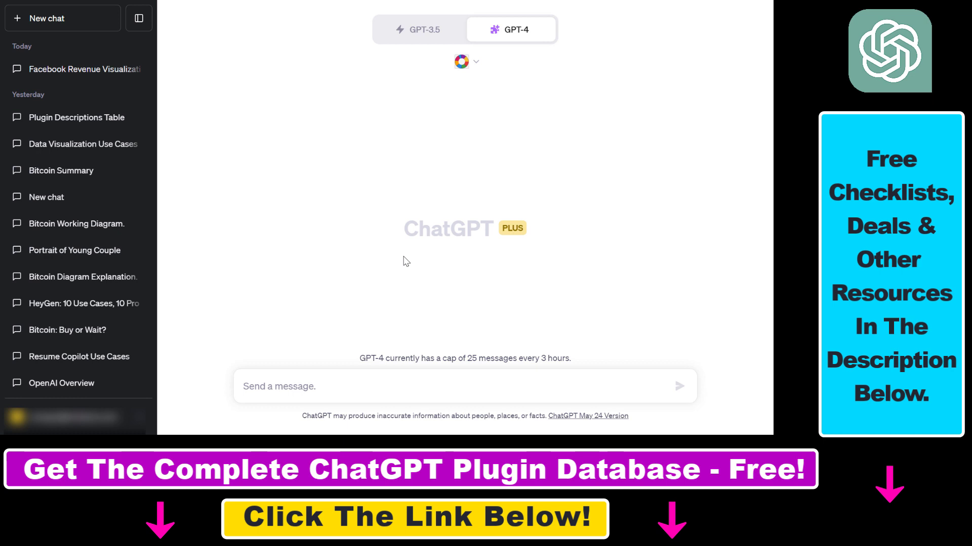
pyautogui.click(381, 392)
pyautogui.hotkey('ctrl', 'v')
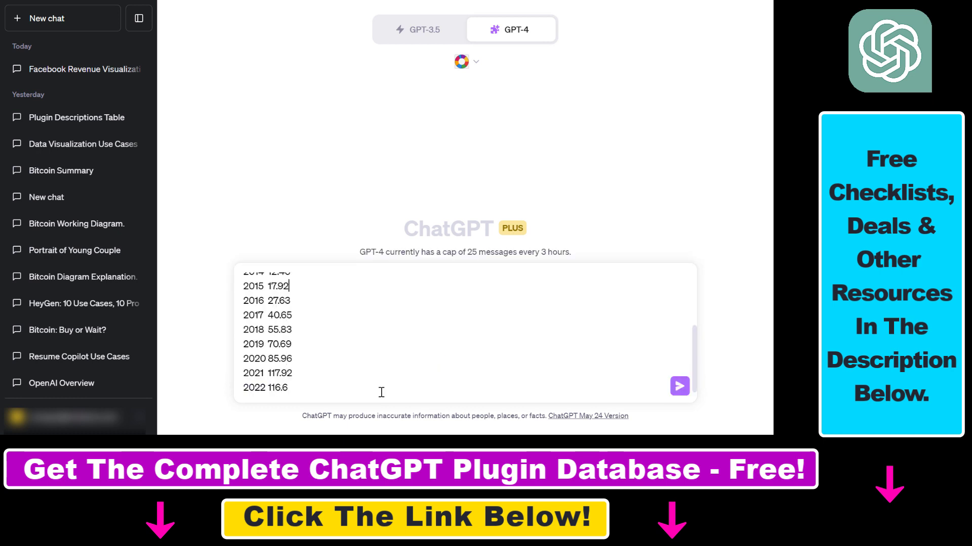
pyautogui.hotkey('ctrl', 'Home')
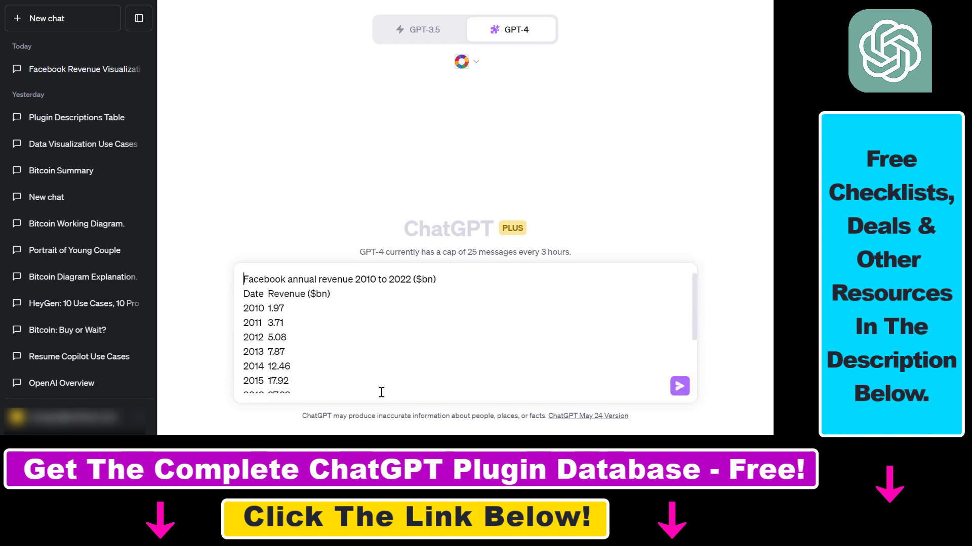
pyautogui.hotkey('shift', 'Return')
pyautogui.hotkey('shift', 'Return')
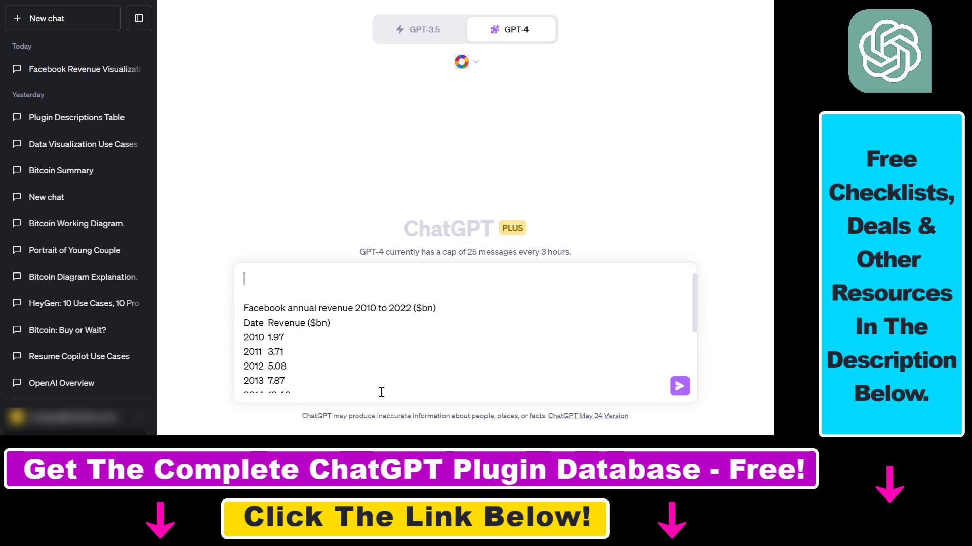
# Add the request line 'visualize this dataset for me:' above the pasted table
pyautogui.write('visualize this dataset for me:')
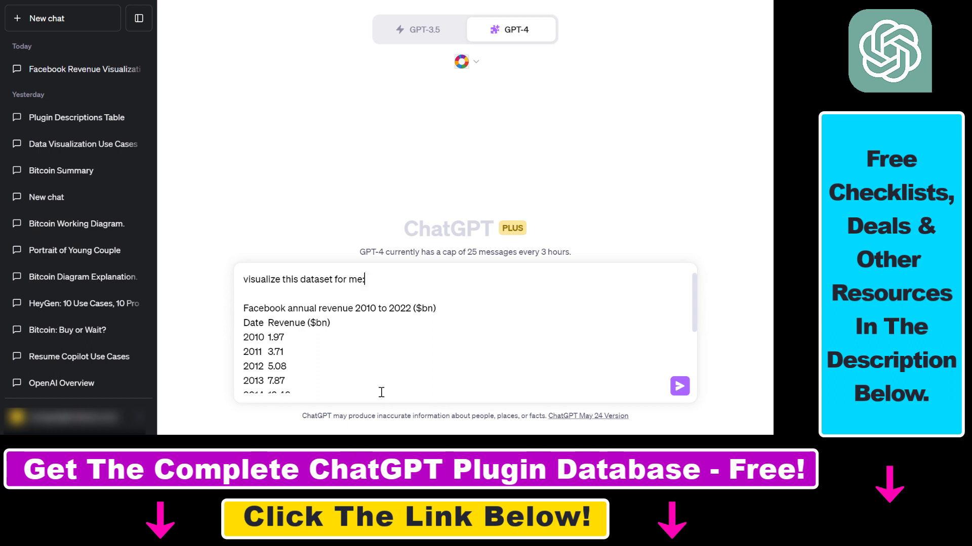
pyautogui.moveTo(256, 280); pyautogui.dragTo(362, 281)
pyautogui.scroll(-2, 330, 322)
pyautogui.scroll(2, 284, 334)
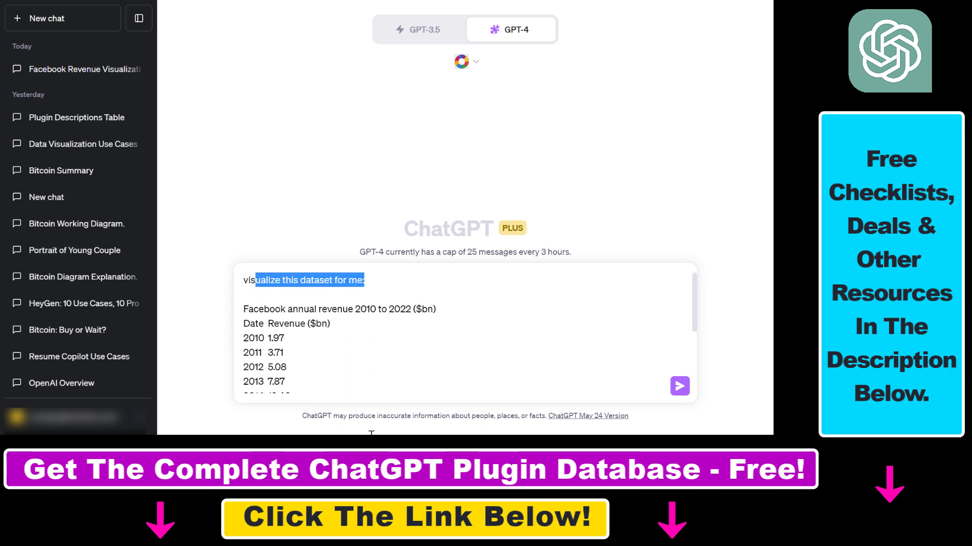
pyautogui.scroll(-3, 368, 359)
pyautogui.scroll(3, 368, 360)
pyautogui.click(366, 277)
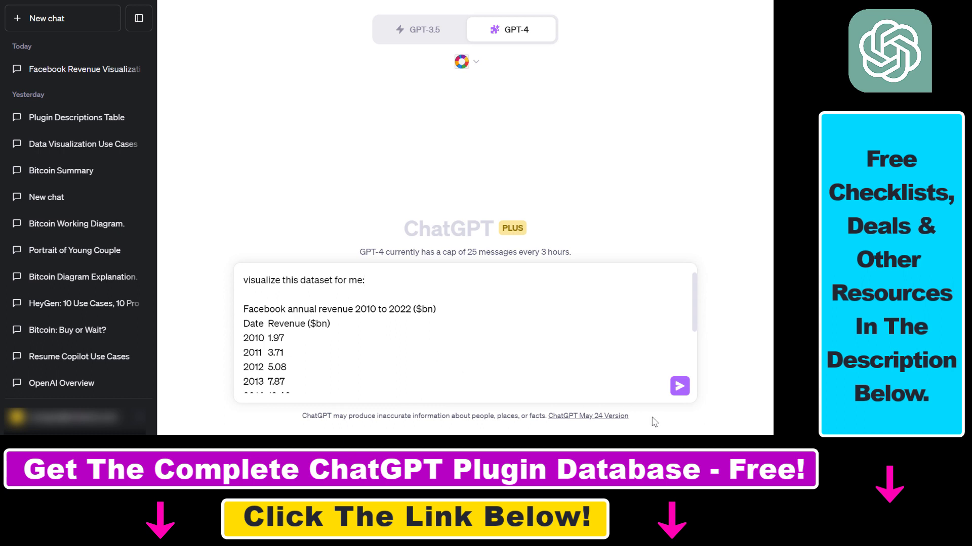
# Send the dataset prompt so daigr.am starts generating the chart
pyautogui.click(675, 390)
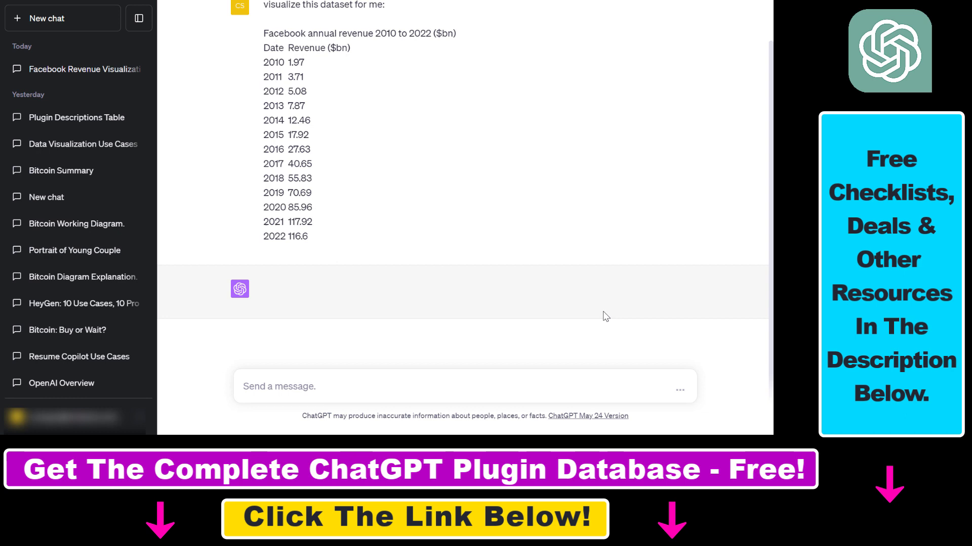
pyautogui.scroll(1, 577, 288)
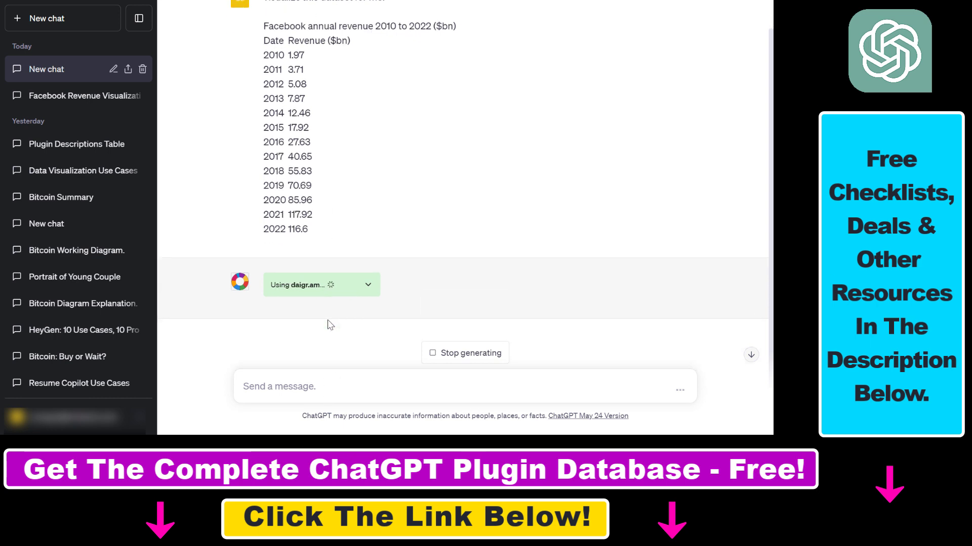
pyautogui.scroll(1, 319, 152)
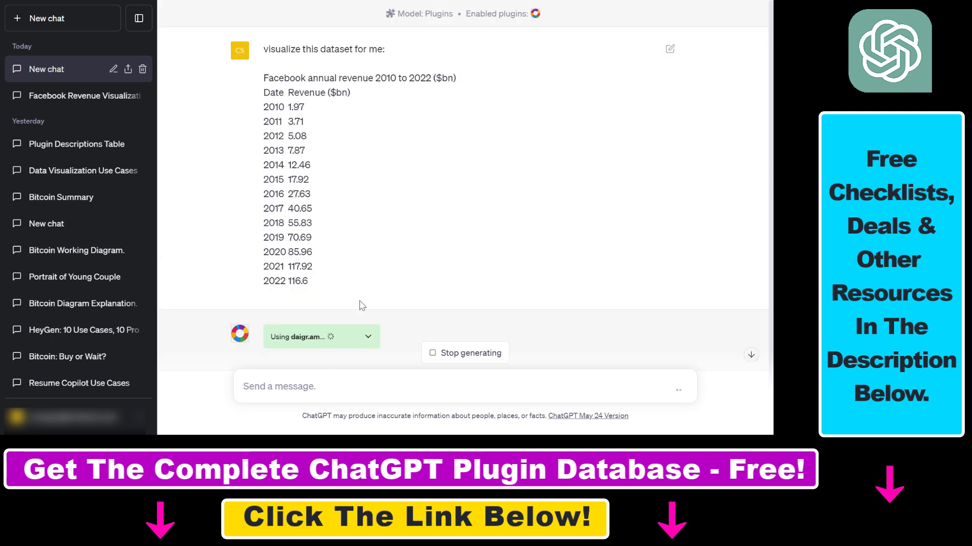
pyautogui.scroll(-1, 361, 305)
# Expand the 'Used daigr.am' dropdown and read the REQUEST TO DAIGR.AM JSON
pyautogui.click(369, 287)
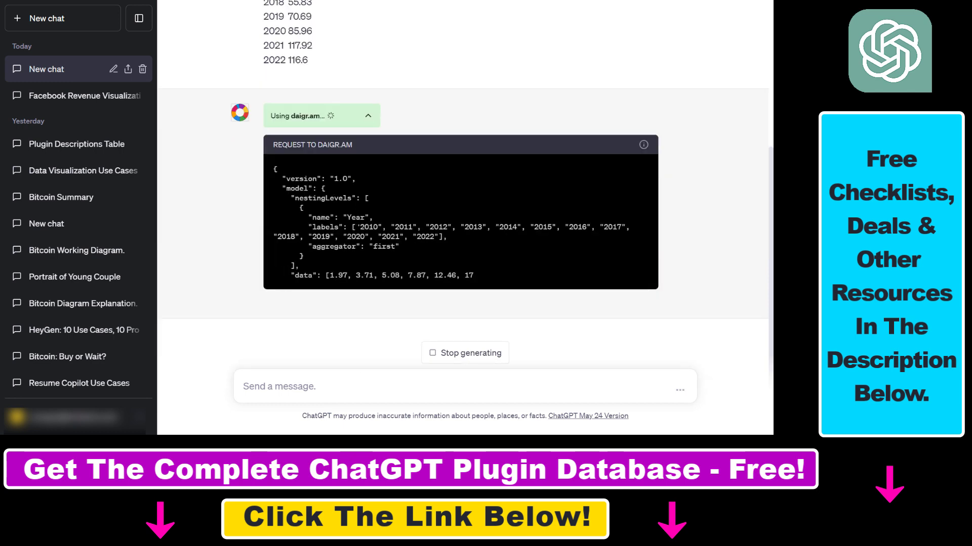
pyautogui.scroll(4, 300, 169)
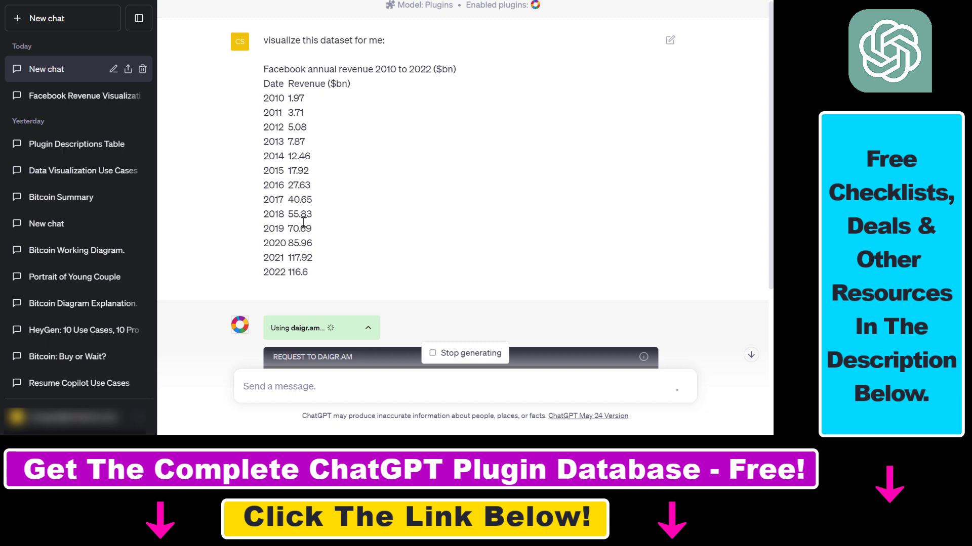
pyautogui.scroll(-4, 304, 223)
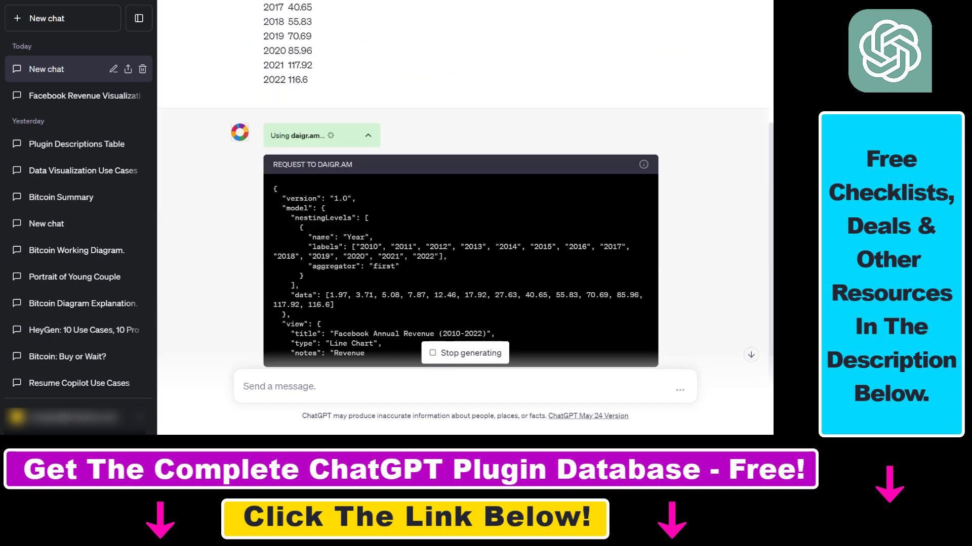
pyautogui.scroll(-6, 331, 266)
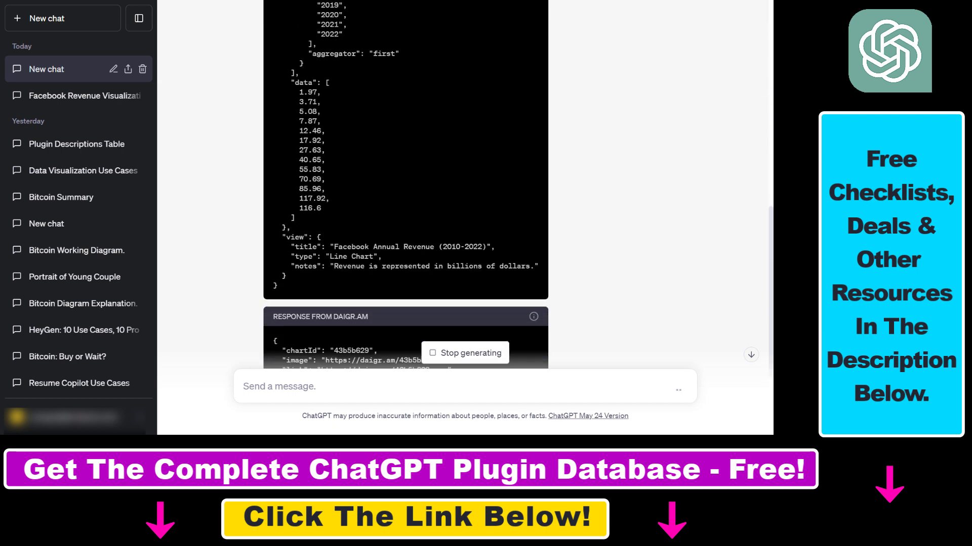
pyautogui.scroll(8, 422, 218)
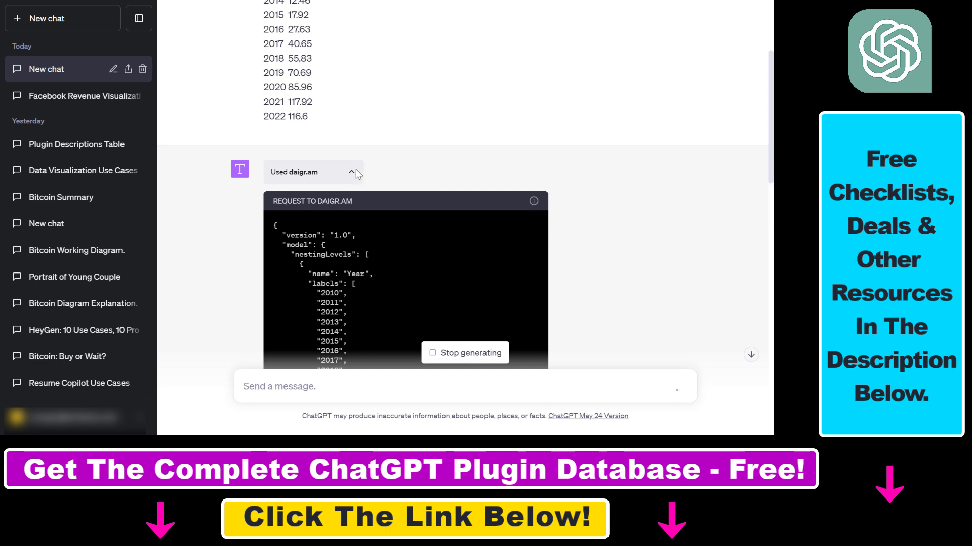
# Collapse the daigr.am request, scroll to the revenue line chart, and open its interactive version
pyautogui.click(354, 173)
pyautogui.scroll(-2, 454, 258)
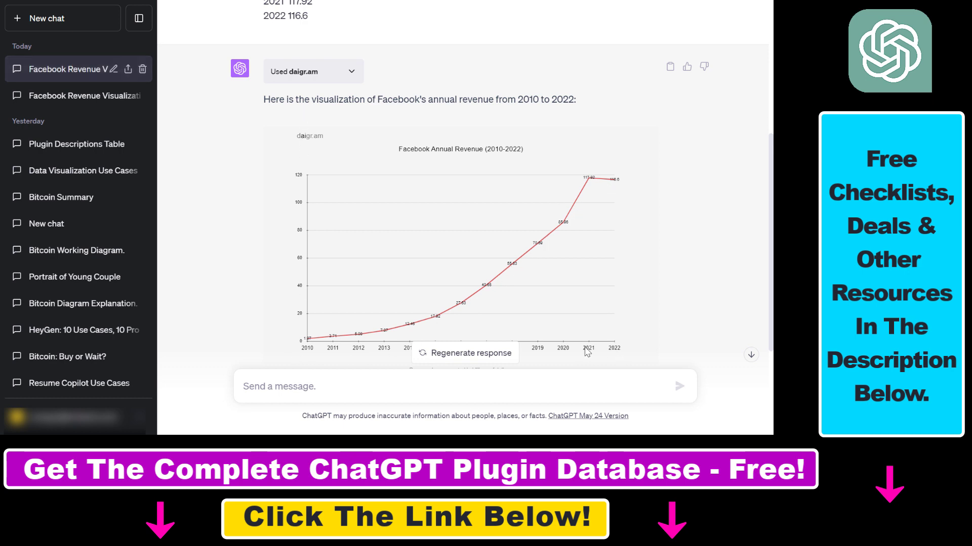
pyautogui.scroll(-3, 616, 350)
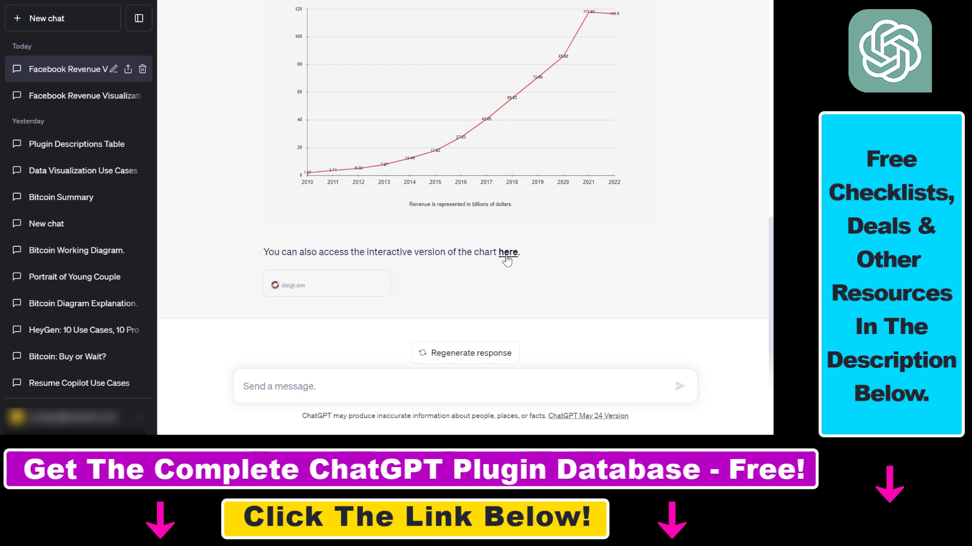
pyautogui.moveTo(329, 253); pyautogui.dragTo(378, 255)
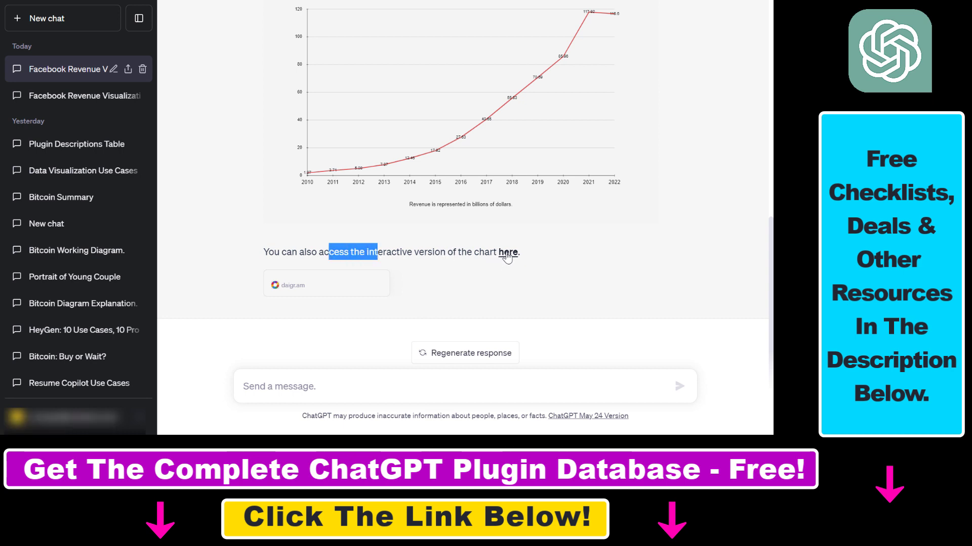
pyautogui.rightClick(432, 122)
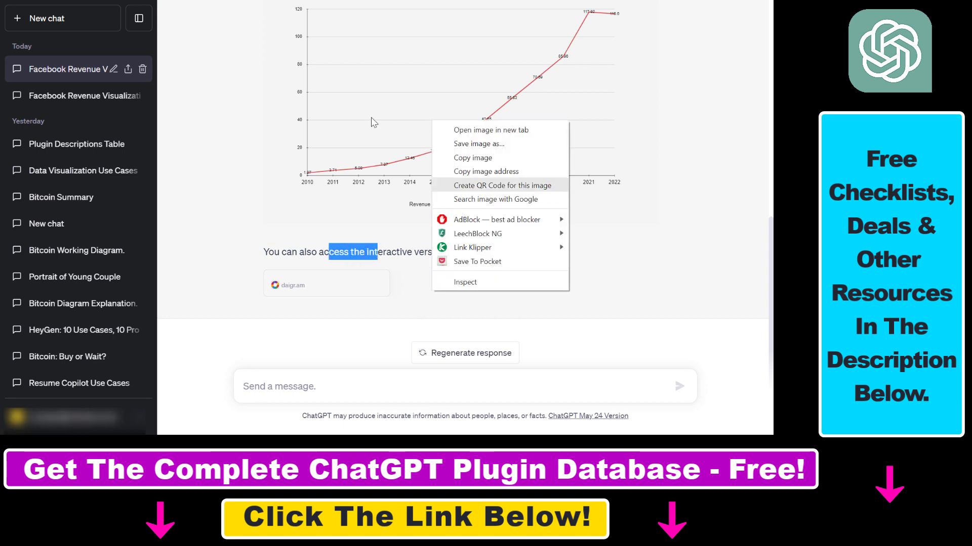
pyautogui.click(261, 132)
pyautogui.click(510, 253)
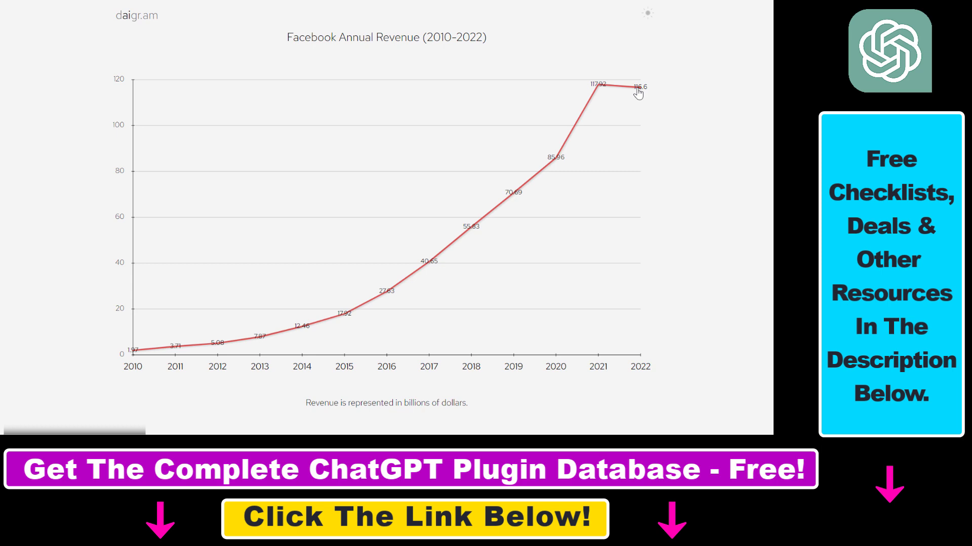
# Put the interactive Facebook Annual Revenue chart in dark mode, then close its tab
pyautogui.click(647, 16)
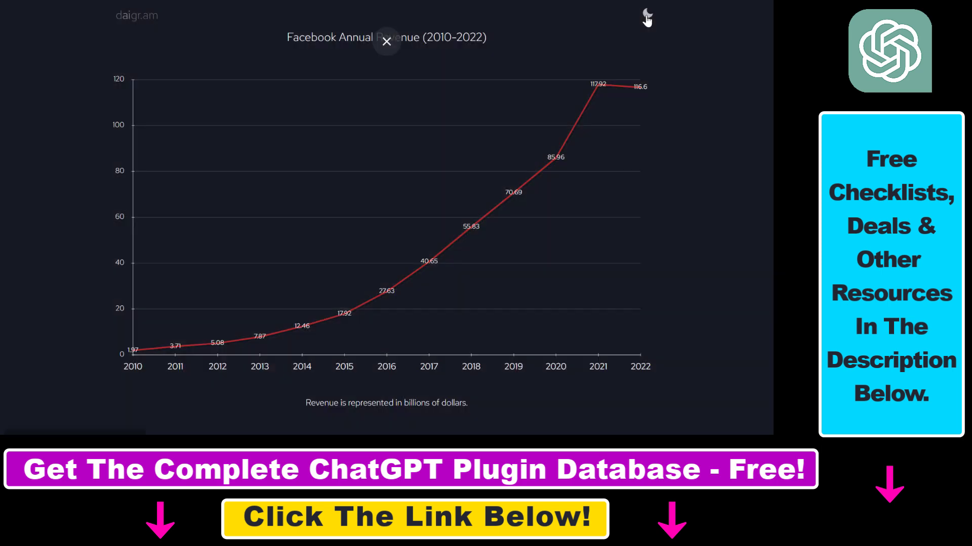
pyautogui.click(647, 17)
pyautogui.click(647, 17)
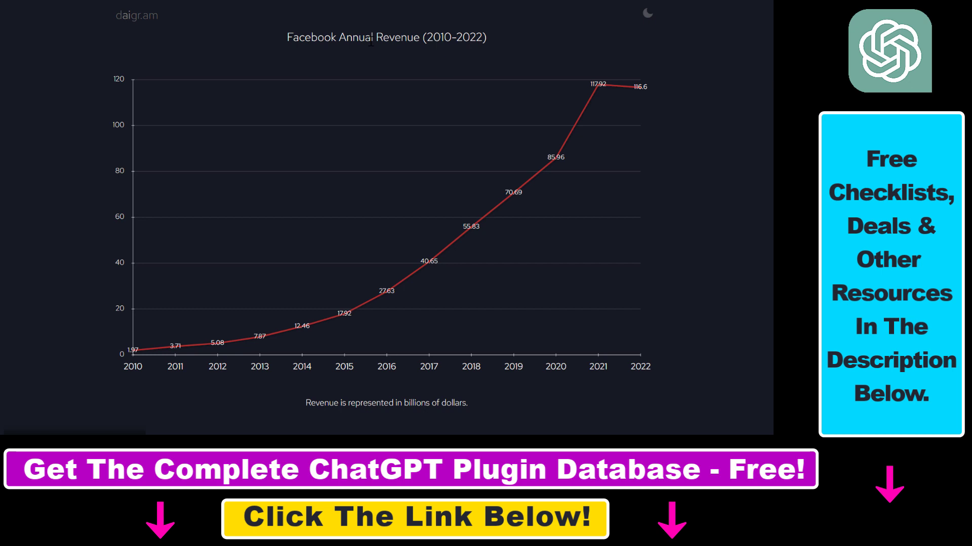
pyautogui.hotkey('ctrl', 'w')
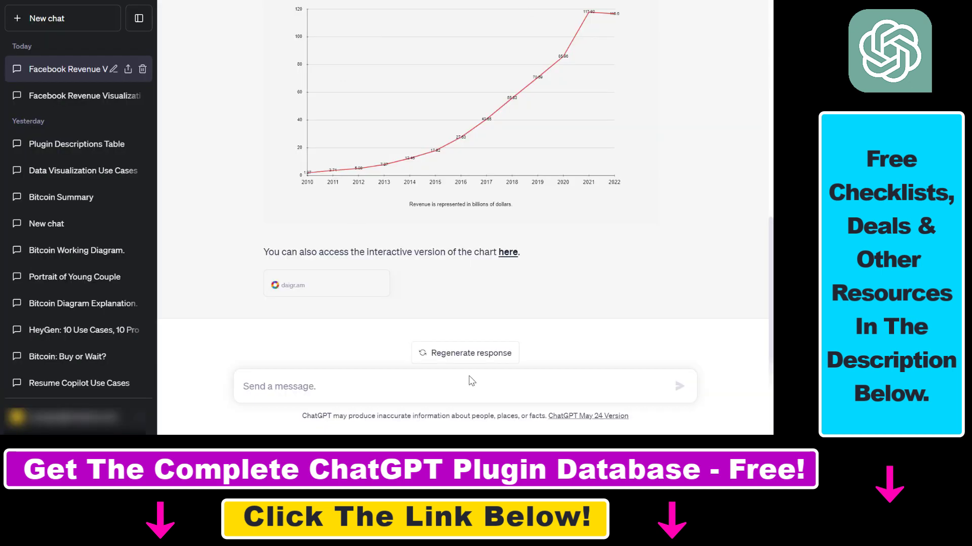
pyautogui.scroll(6, 449, 314)
pyautogui.scroll(-4, 449, 313)
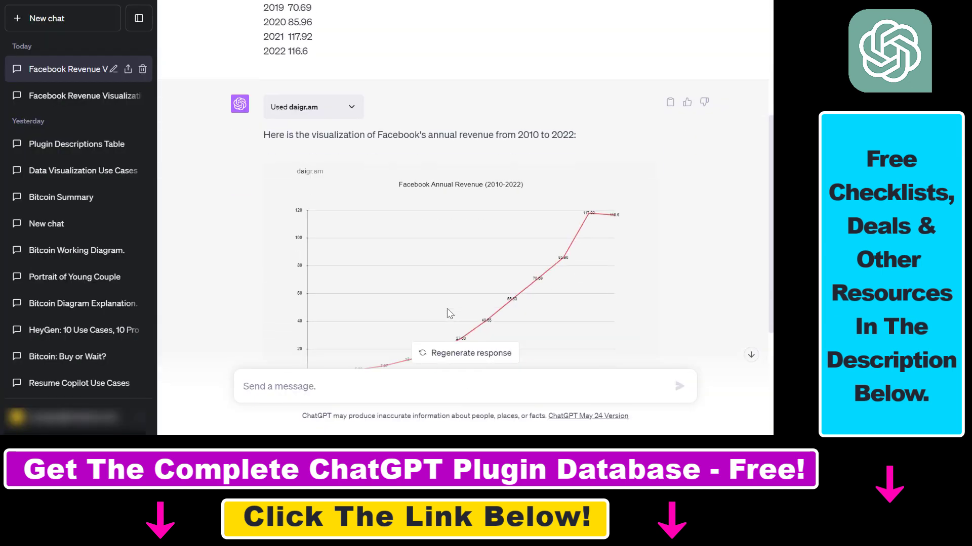
pyautogui.scroll(2, 295, 117)
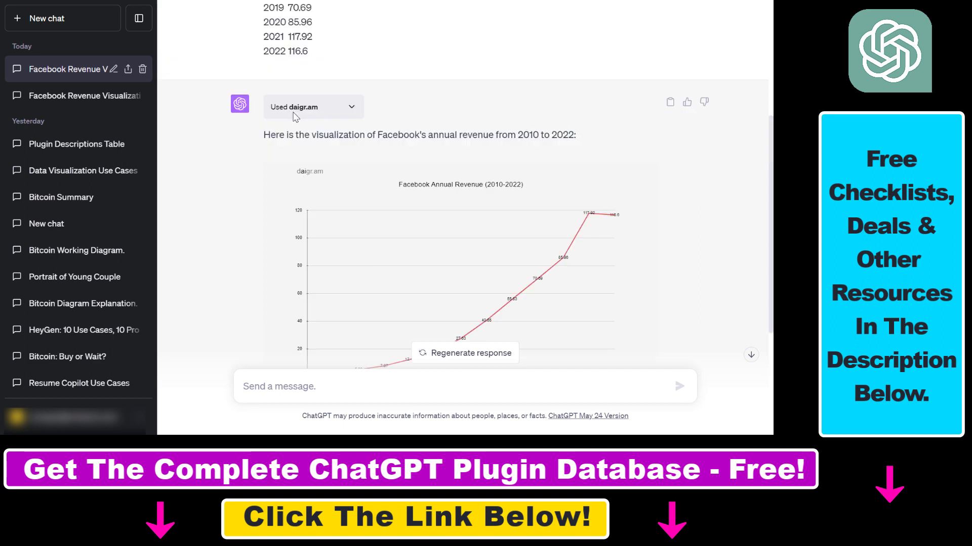
pyautogui.scroll(4, 306, 189)
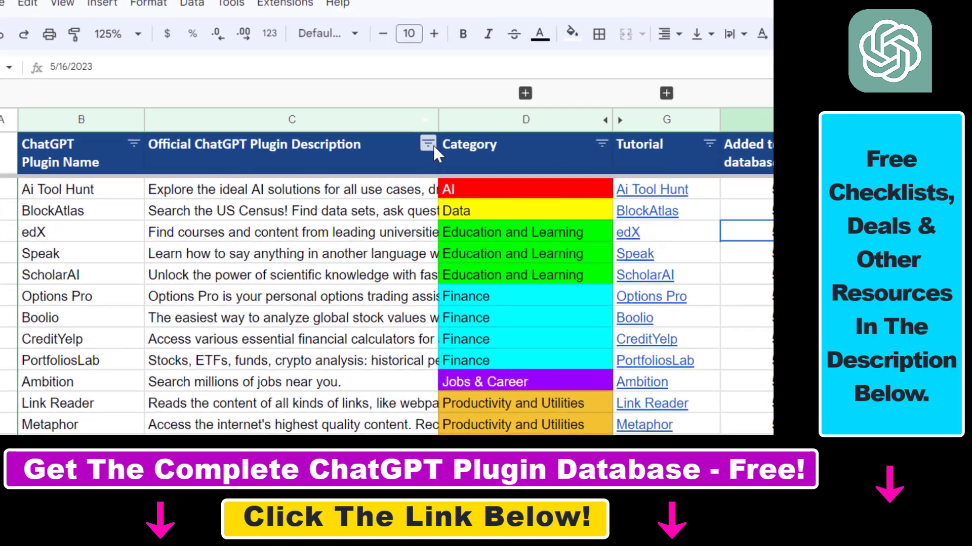
pyautogui.click(468, 167)
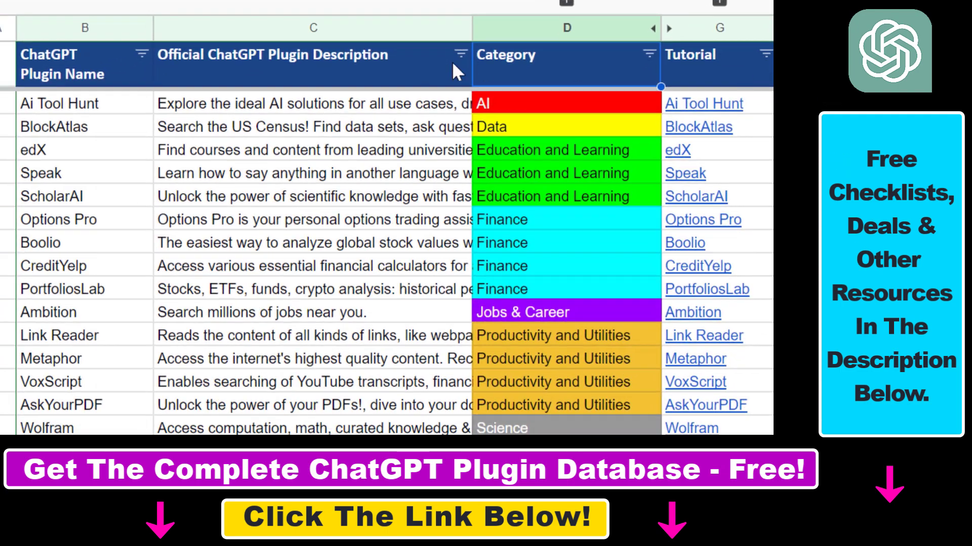
pyautogui.click(41, 108)
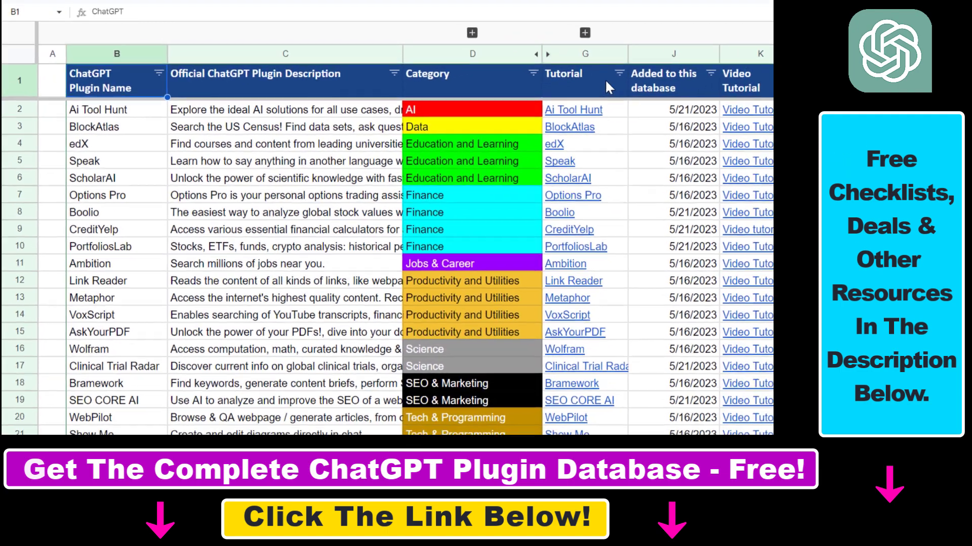
pyautogui.click(756, 71)
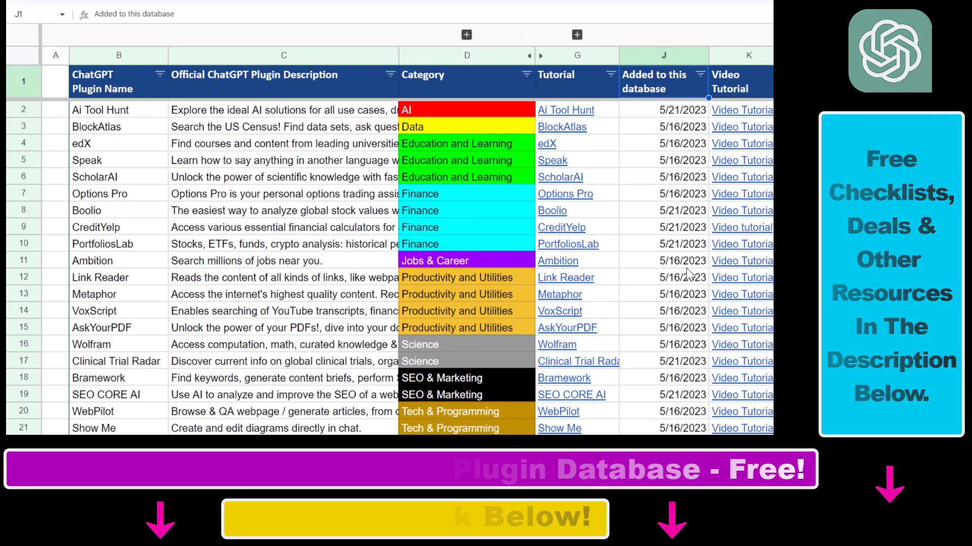